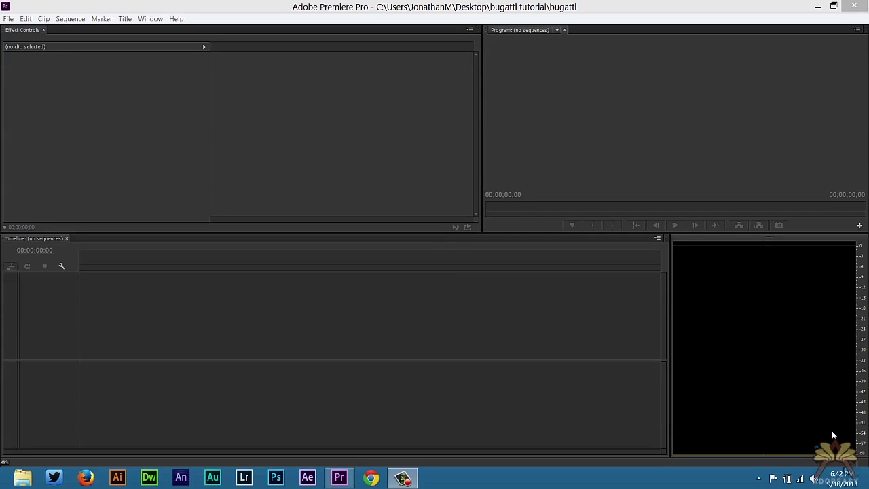
Focus the Premiere window and bring up the File menu in the empty bugatti project.
{"action": "left_click", "coordinate": [617, 6]}
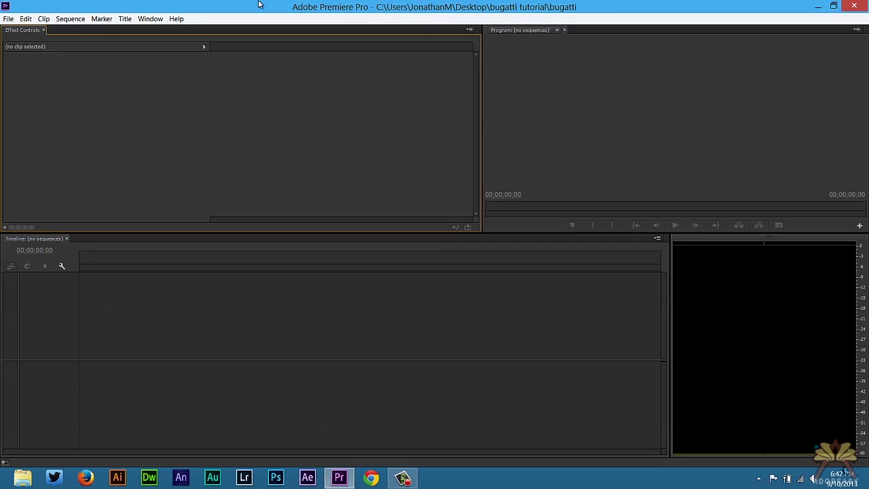
{"action": "left_click", "coordinate": [8, 18]}
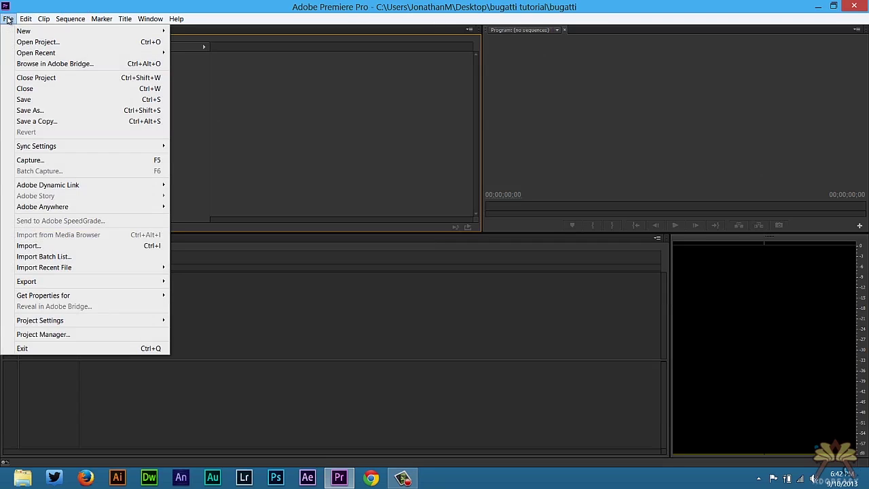
Import both the action explosions and bugatti video files into the project.
{"action": "left_click", "coordinate": [45, 247]}
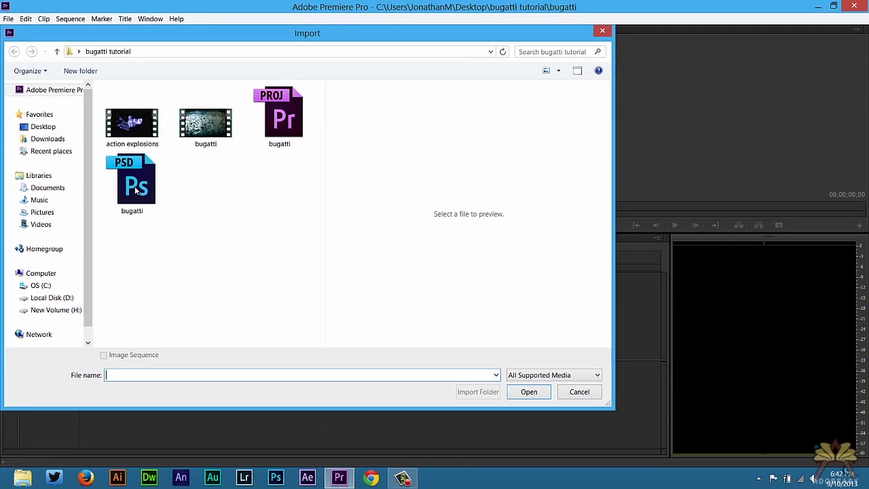
{"action": "left_click", "coordinate": [127, 140]}
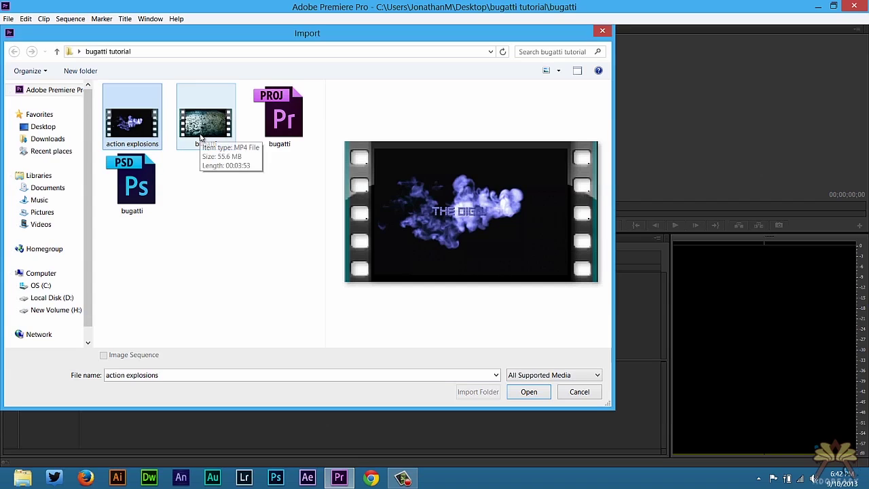
{"action": "left_click", "coordinate": [186, 211]}
{"action": "left_click", "coordinate": [110, 121]}
{"action": "left_click", "coordinate": [209, 123], "text": "ctrl"}
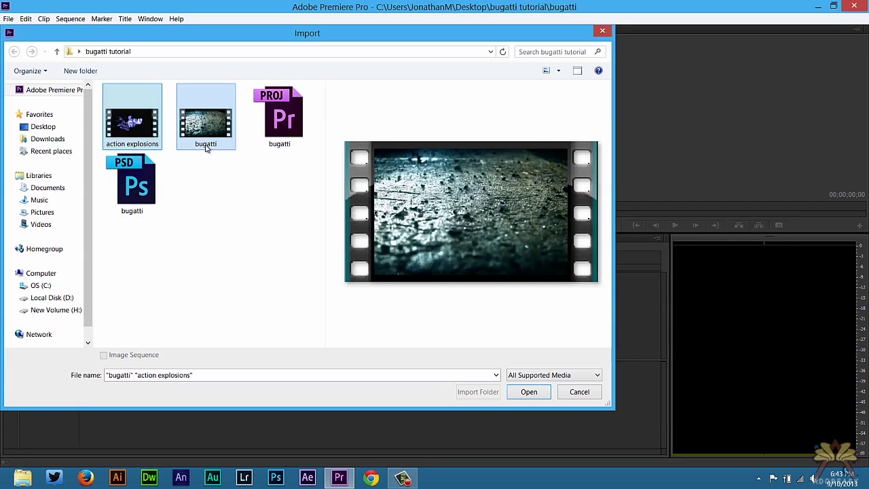
{"action": "left_click", "coordinate": [523, 392]}
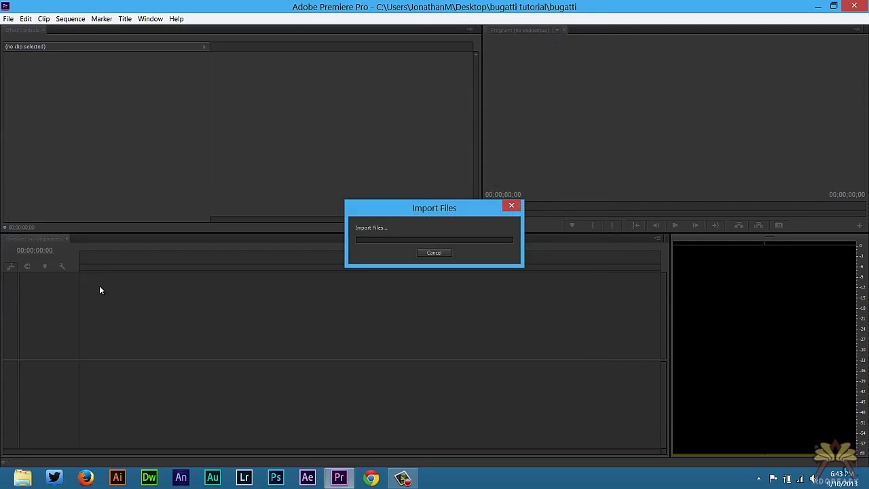
Create Sequence 01 from a DSLR 720p preset and place the bugatti footage in it.
{"action": "left_click", "coordinate": [44, 18]}
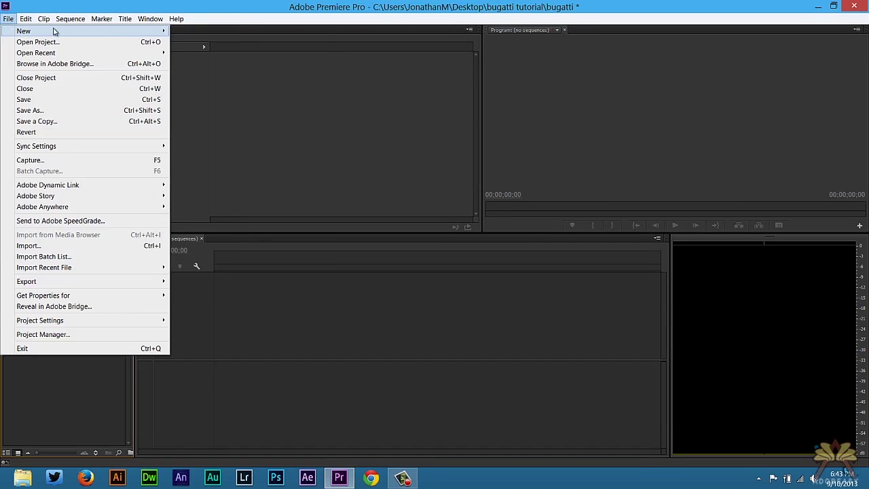
{"action": "mouse_move", "coordinate": [111, 30]}
{"action": "left_click", "coordinate": [198, 42]}
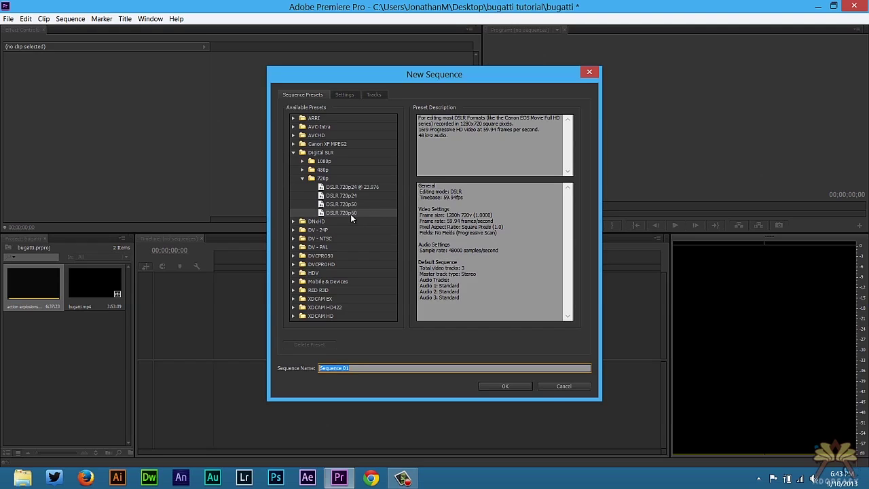
{"action": "left_click", "coordinate": [505, 385]}
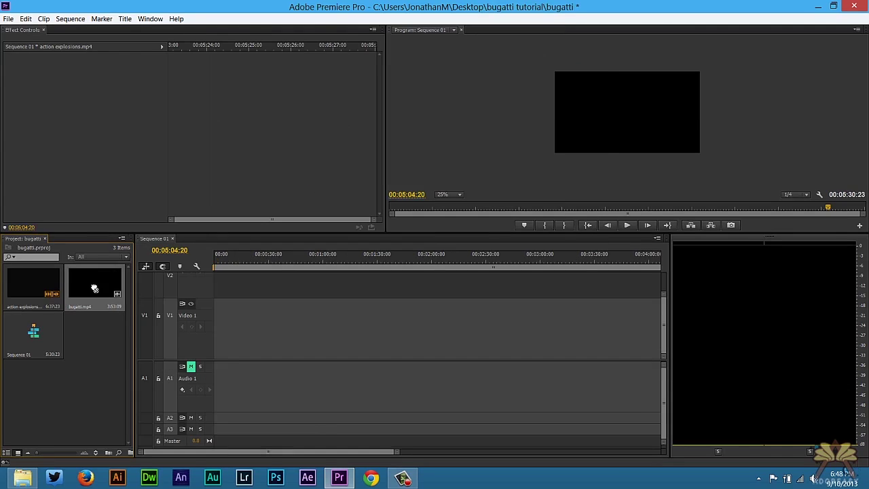
{"action": "left_click_drag", "start_coordinate": [94, 289], "coordinate": [211, 316]}
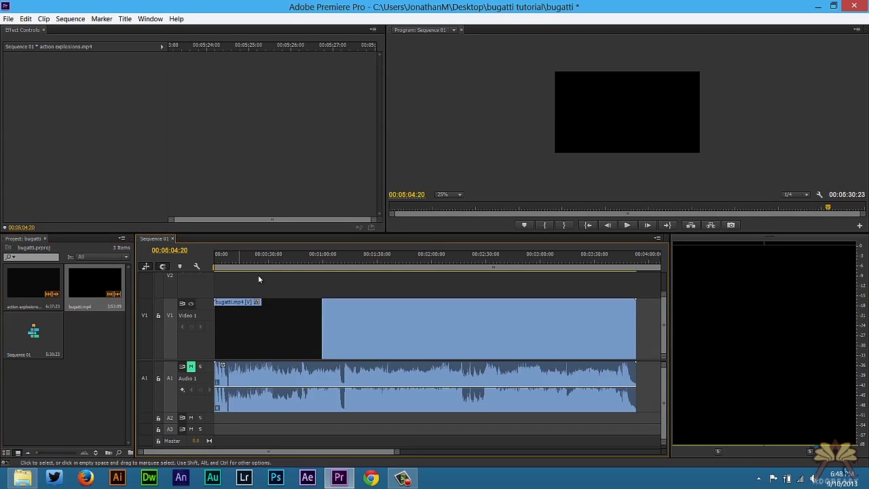
Trim the bugatti clip so it ends at nine seconds.
{"action": "left_click", "coordinate": [231, 263]}
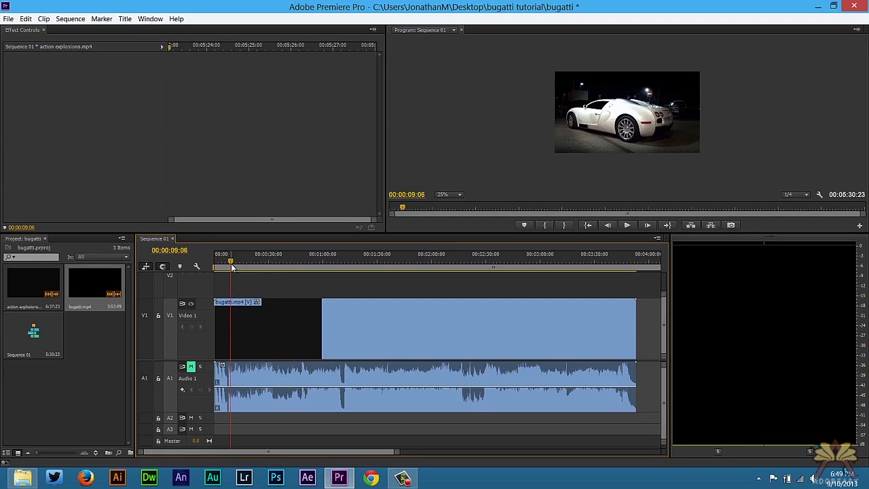
{"action": "left_click", "coordinate": [633, 330]}
{"action": "left_click_drag", "start_coordinate": [390, 333], "coordinate": [231, 331]}
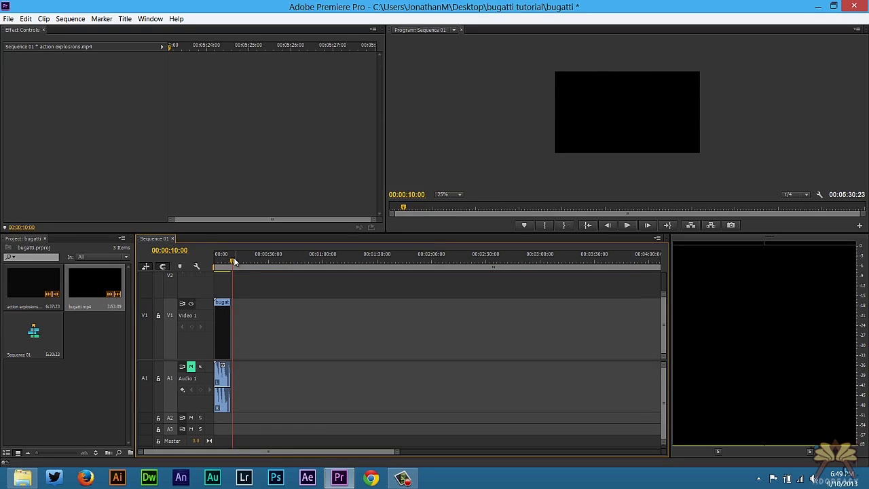
Move the explosion clip from about five minutes back to around 1:50.
{"action": "left_click", "coordinate": [229, 261]}
{"action": "key", "text": "minus"}
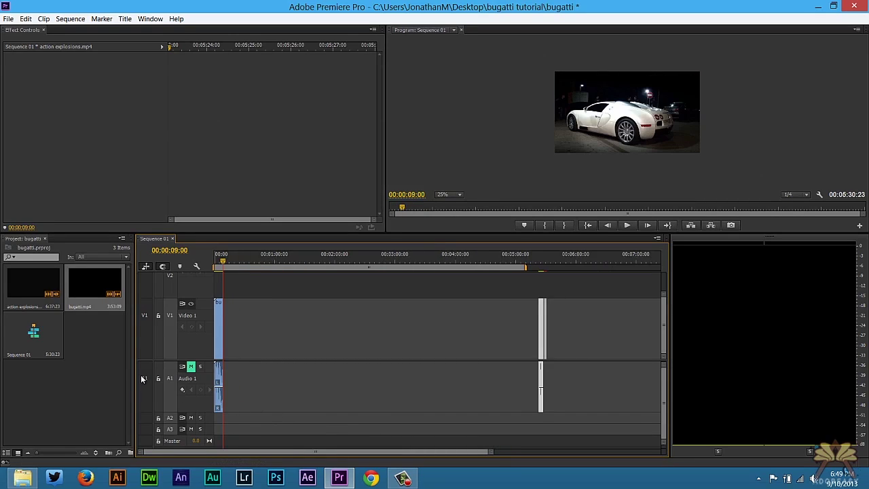
{"action": "left_click_drag", "start_coordinate": [496, 291], "coordinate": [584, 433]}
{"action": "left_click_drag", "start_coordinate": [541, 326], "coordinate": [329, 326]}
{"action": "left_click", "coordinate": [328, 264]}
{"action": "left_click", "coordinate": [326, 264]}
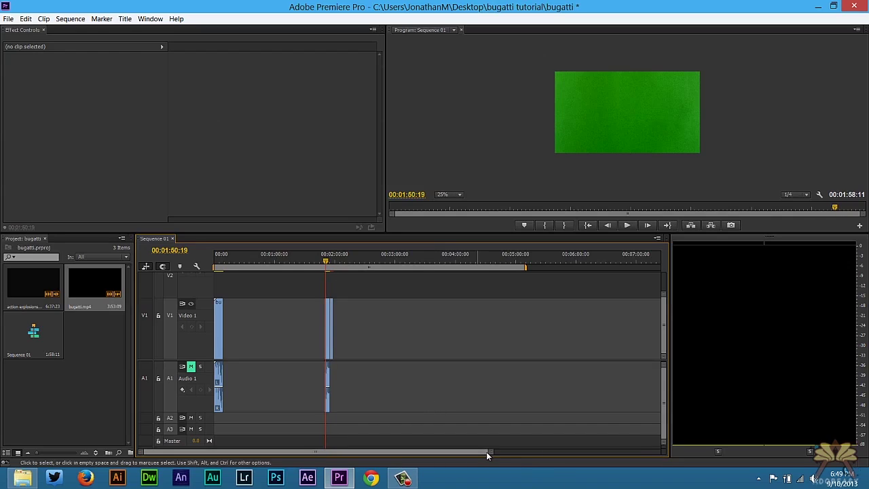
Search the effects for 'key' and apply Ultra Key to the green explosion clip.
{"action": "key", "text": "equal"}
{"action": "key", "text": "equal"}
{"action": "key", "text": "equal"}
{"action": "key", "text": "shift+7"}
{"action": "key", "text": "space"}
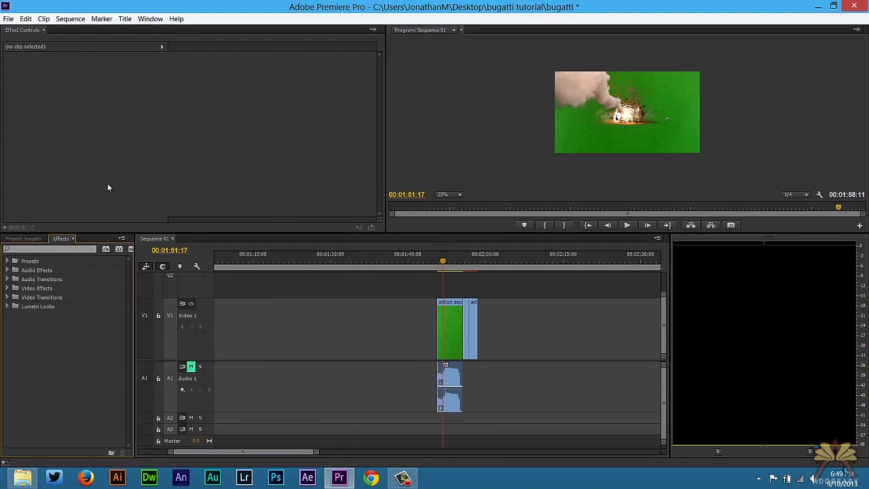
{"action": "left_click", "coordinate": [22, 248]}
{"action": "type", "text": "key"}
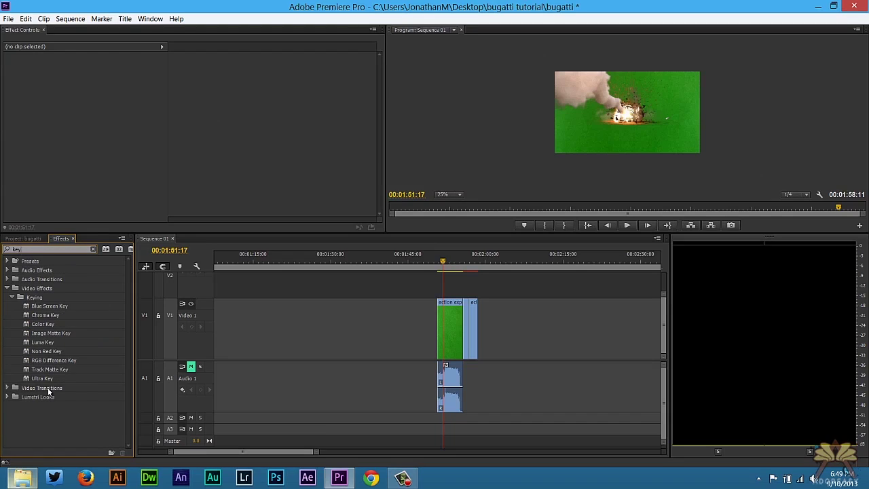
{"action": "left_click_drag", "start_coordinate": [43, 378], "coordinate": [452, 324]}
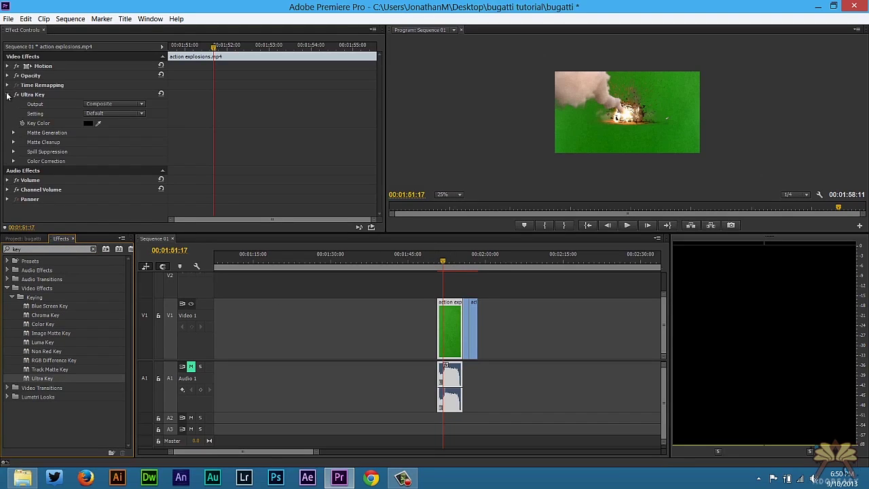
Sample the green screen as the key colour, view the preview at 50%, and reveal the key settings.
{"action": "left_click", "coordinate": [98, 123]}
{"action": "left_click", "coordinate": [584, 133]}
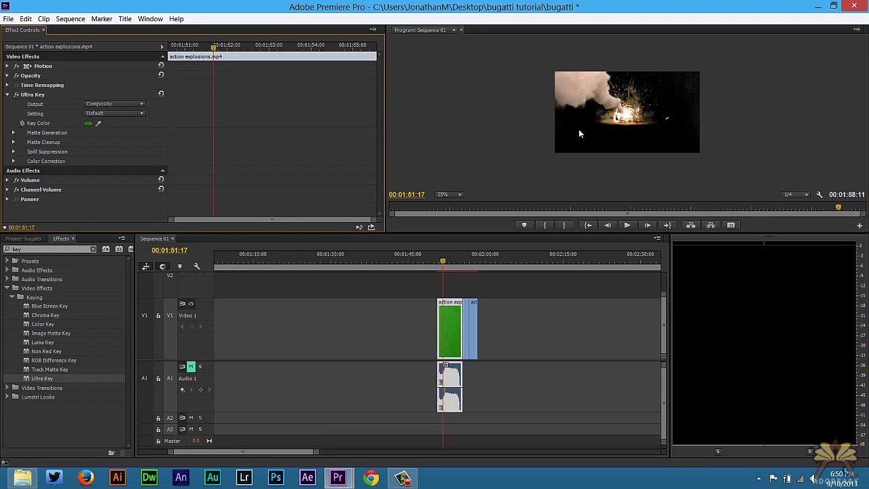
{"action": "left_click", "coordinate": [441, 196]}
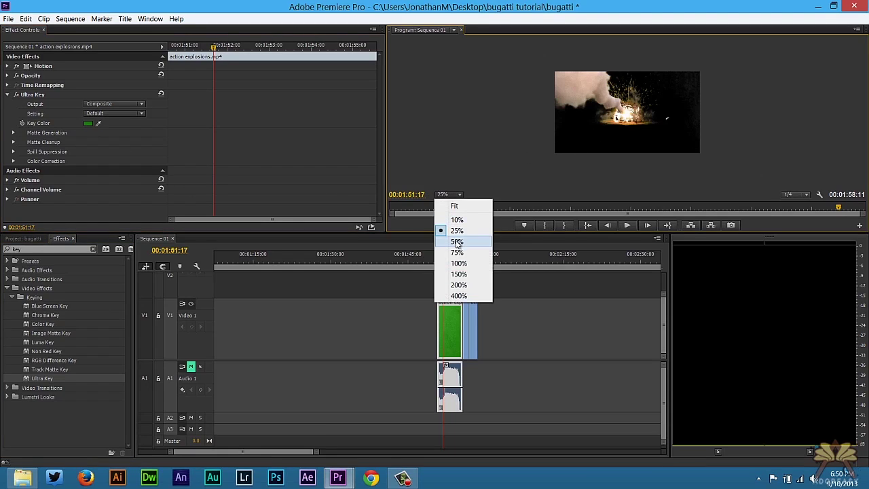
{"action": "left_click", "coordinate": [456, 244]}
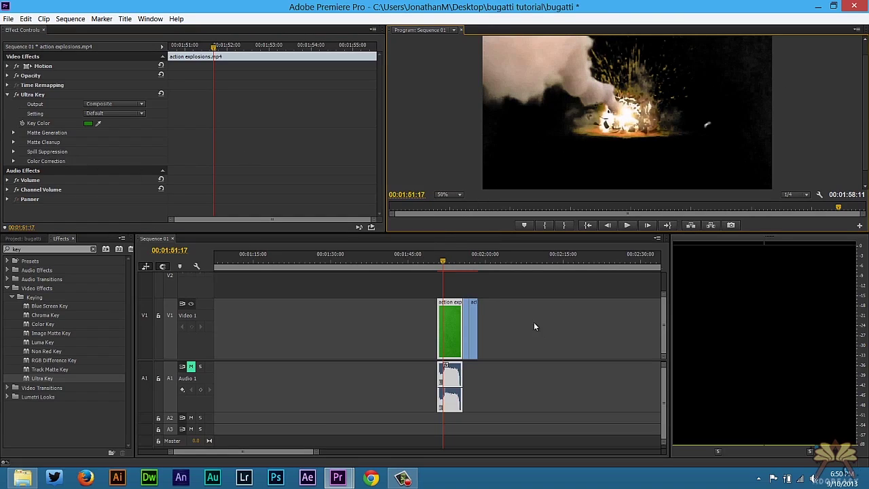
{"action": "left_click_drag", "start_coordinate": [467, 263], "coordinate": [469, 266]}
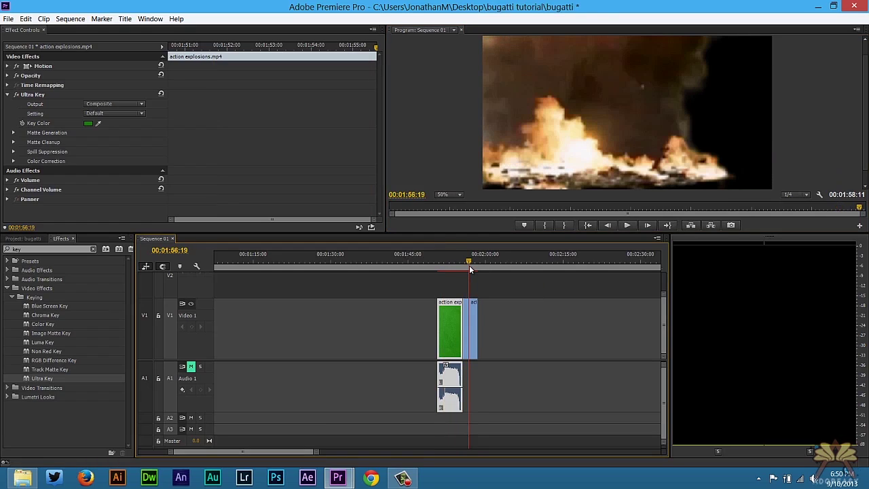
{"action": "left_click", "coordinate": [449, 331]}
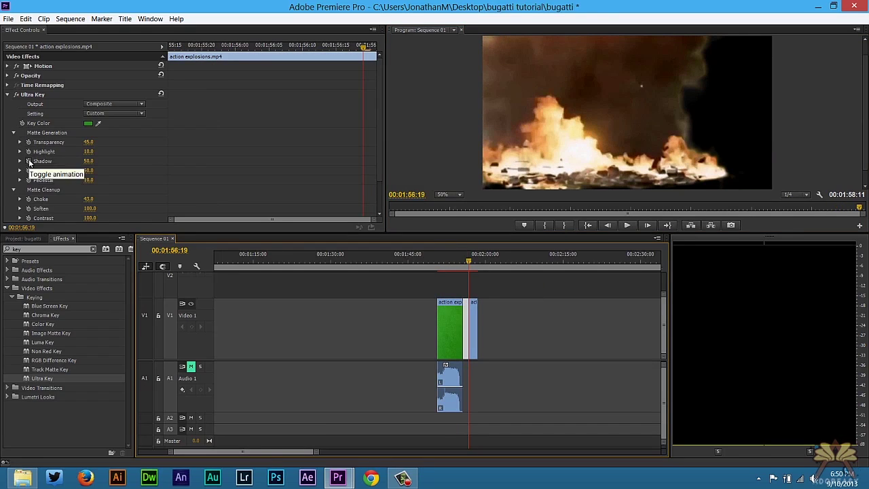
{"action": "scroll", "coordinate": [30, 160], "scroll_direction": "down", "scroll_amount": 1}
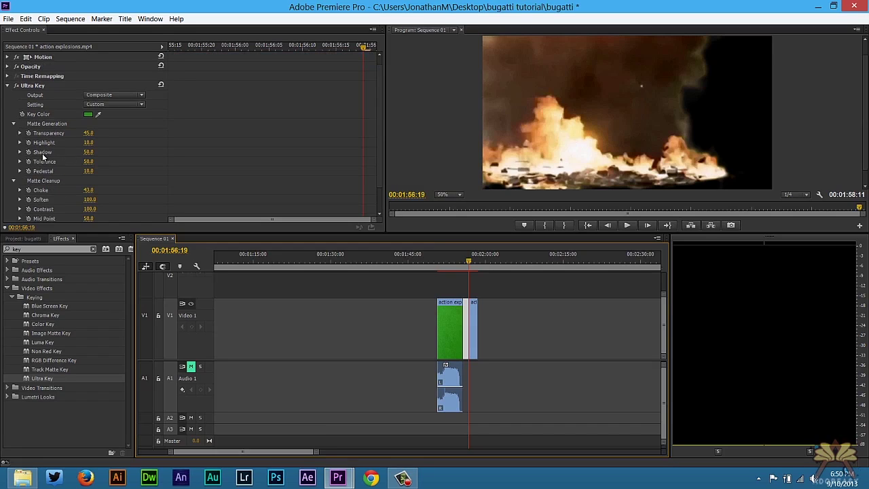
{"action": "scroll", "coordinate": [62, 176], "scroll_direction": "down", "scroll_amount": 2}
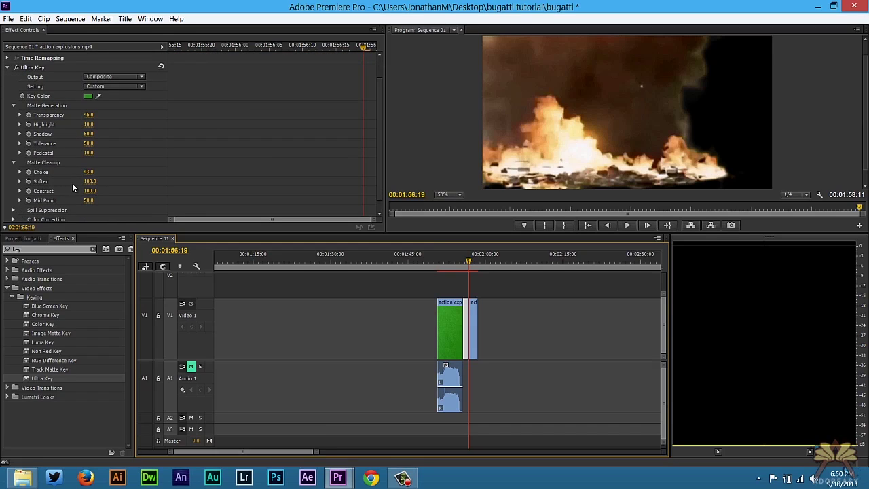
{"action": "scroll", "coordinate": [112, 185], "scroll_direction": "down", "scroll_amount": 1}
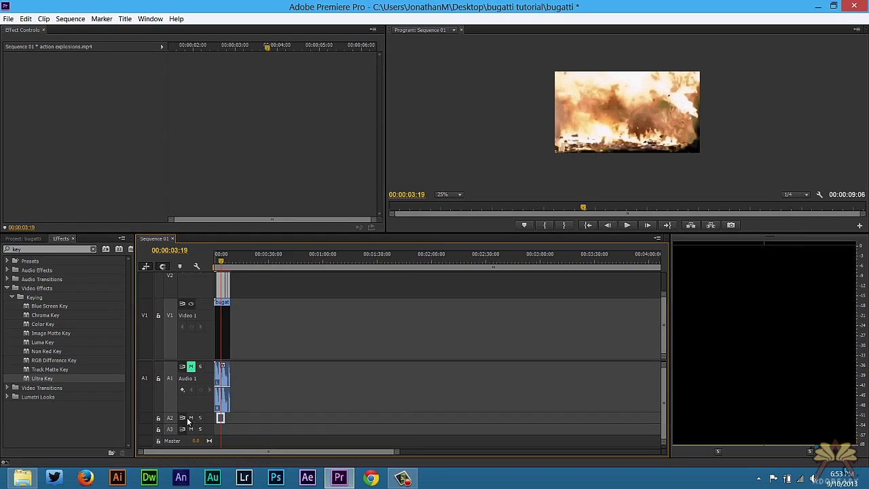
Split the car clip at the playhead and freeze its second half with Frame Hold on the In Point.
{"action": "left_click", "coordinate": [191, 418]}
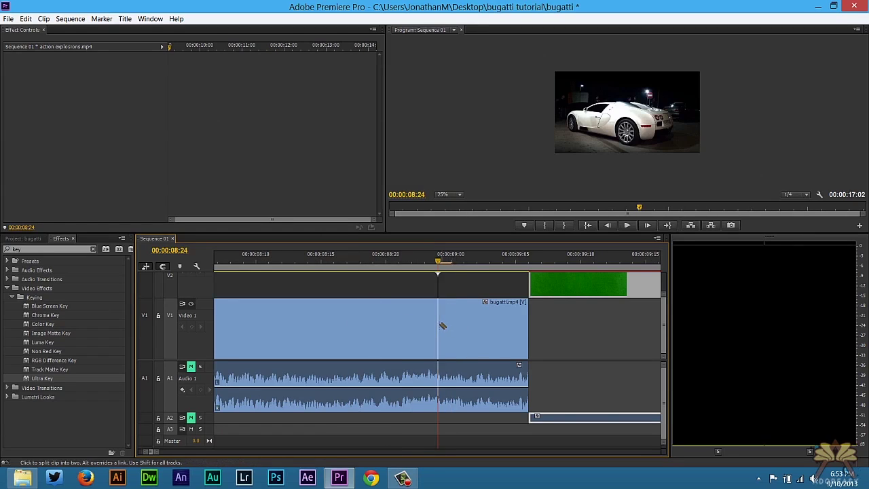
{"action": "left_click", "coordinate": [440, 326]}
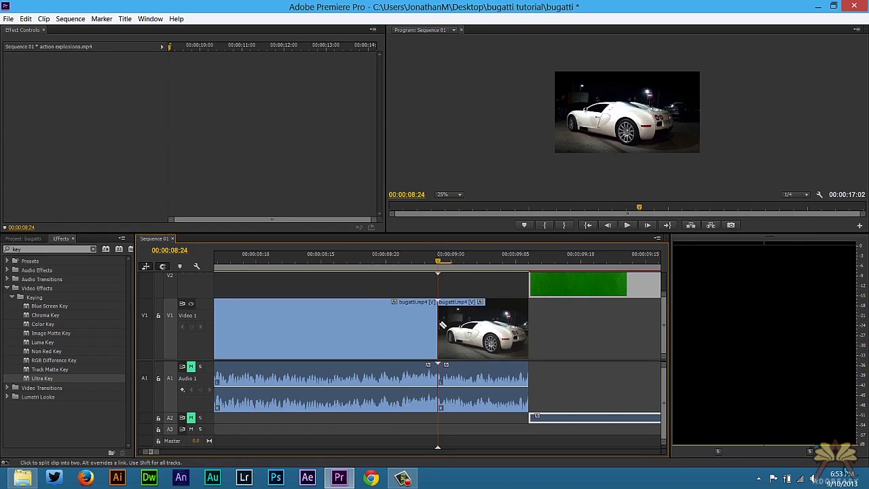
{"action": "key", "text": "v"}
{"action": "right_click", "coordinate": [458, 326]}
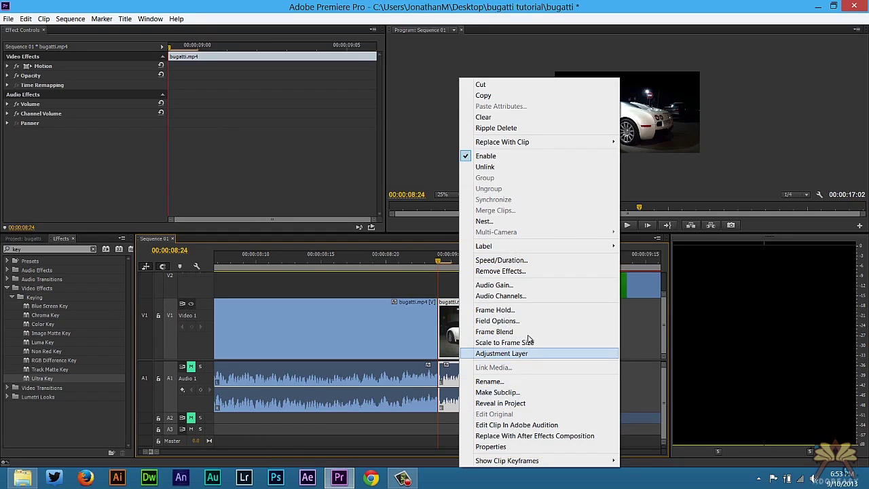
{"action": "left_click", "coordinate": [500, 310]}
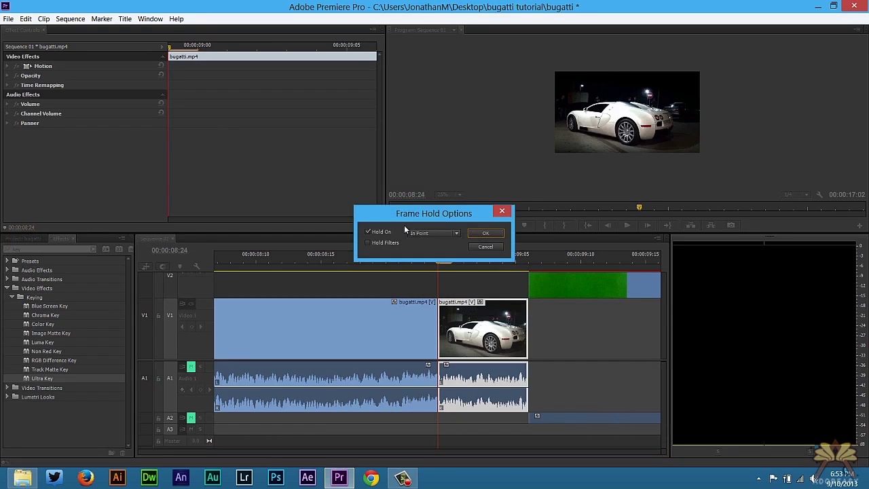
{"action": "left_click", "coordinate": [478, 235]}
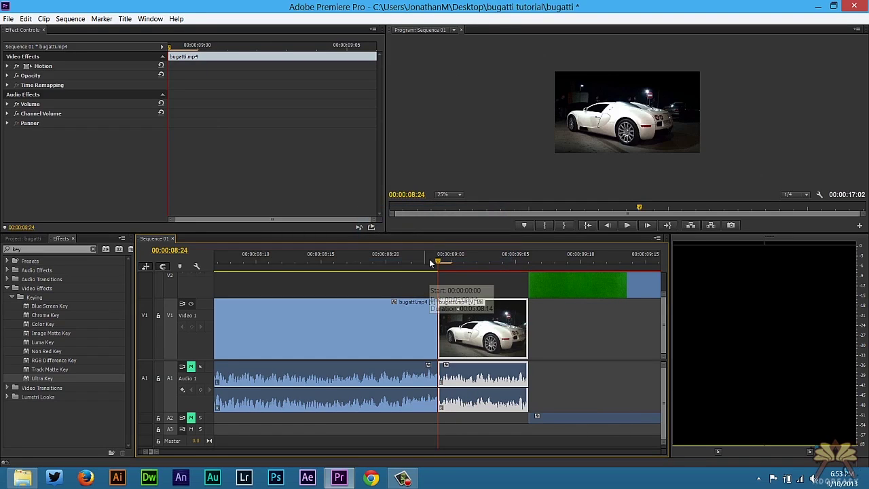
Export the frozen car frame as a still named bugatti.
{"action": "left_click", "coordinate": [425, 260]}
{"action": "left_click_drag", "start_coordinate": [434, 260], "coordinate": [451, 261]}
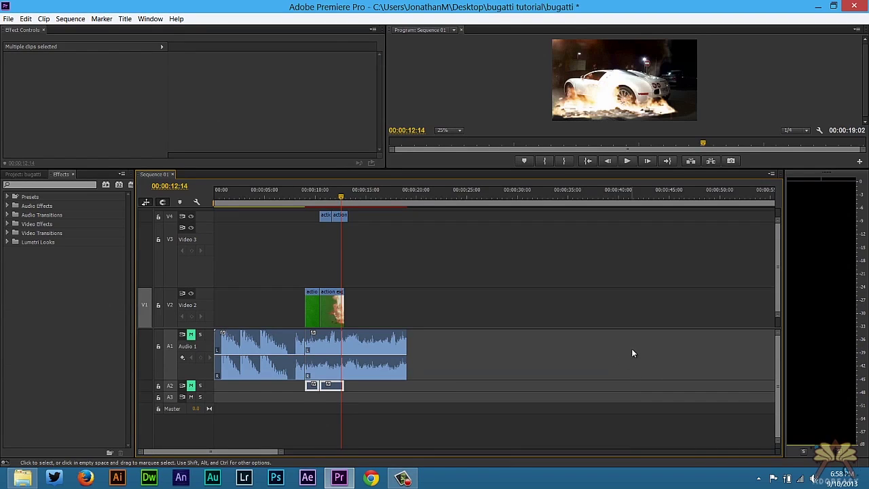
{"action": "left_click", "coordinate": [731, 161]}
{"action": "key", "text": "BackSpace"}
{"action": "key", "text": "Return"}
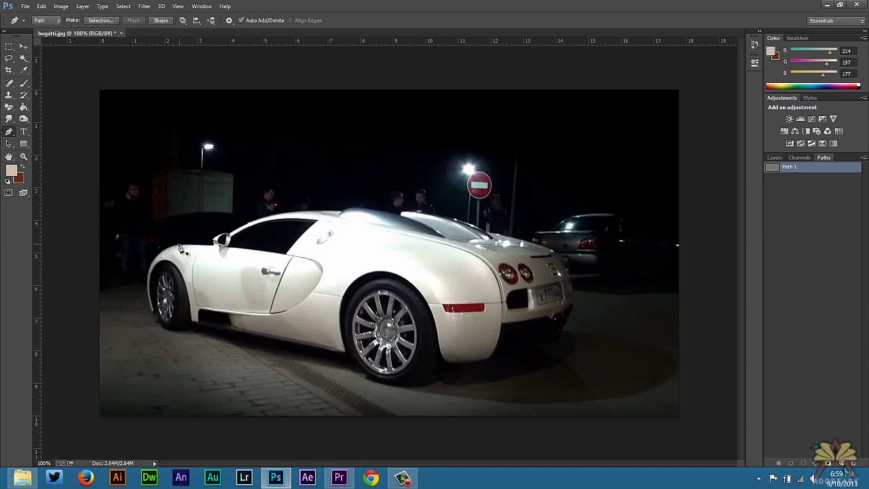
Start the Pen outline at the roof front and trace along the roofline to the car's rear.
{"action": "left_click", "coordinate": [178, 244]}
{"action": "left_click_drag", "start_coordinate": [215, 242], "coordinate": [232, 236]}
{"action": "left_click", "coordinate": [252, 220]}
{"action": "left_click", "coordinate": [279, 214]}
{"action": "left_click", "coordinate": [299, 211]}
{"action": "left_click", "coordinate": [331, 210]}
{"action": "left_click", "coordinate": [352, 208]}
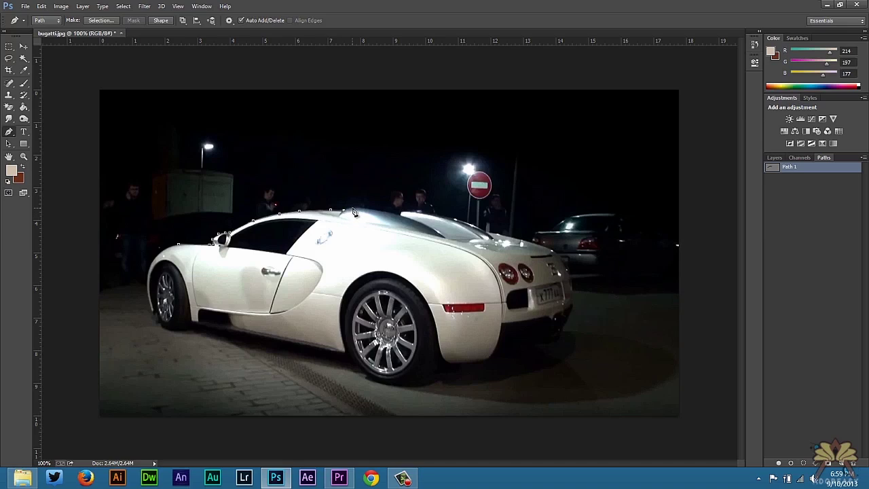
{"action": "left_click", "coordinate": [390, 215]}
{"action": "left_click", "coordinate": [450, 217]}
Trace the outline along the lower rear, around the rear wheel, and along the lower side.
{"action": "left_click", "coordinate": [508, 356]}
{"action": "left_click", "coordinate": [476, 365]}
{"action": "left_click", "coordinate": [454, 364]}
{"action": "left_click", "coordinate": [444, 365]}
{"action": "left_click", "coordinate": [431, 373]}
{"action": "left_click", "coordinate": [415, 381]}
{"action": "left_click", "coordinate": [402, 384]}
{"action": "left_click", "coordinate": [384, 384]}
{"action": "left_click", "coordinate": [370, 376]}
{"action": "left_click", "coordinate": [362, 371]}
{"action": "left_click", "coordinate": [356, 366]}
{"action": "left_click", "coordinate": [350, 358]}
{"action": "left_click", "coordinate": [319, 351]}
{"action": "left_click", "coordinate": [191, 326]}
Trace around the front wheel and bumper, close the path, and load Path 1 as a selection.
{"action": "left_click", "coordinate": [181, 332]}
{"action": "left_click", "coordinate": [165, 328]}
{"action": "left_click", "coordinate": [158, 323]}
{"action": "left_click", "coordinate": [152, 312]}
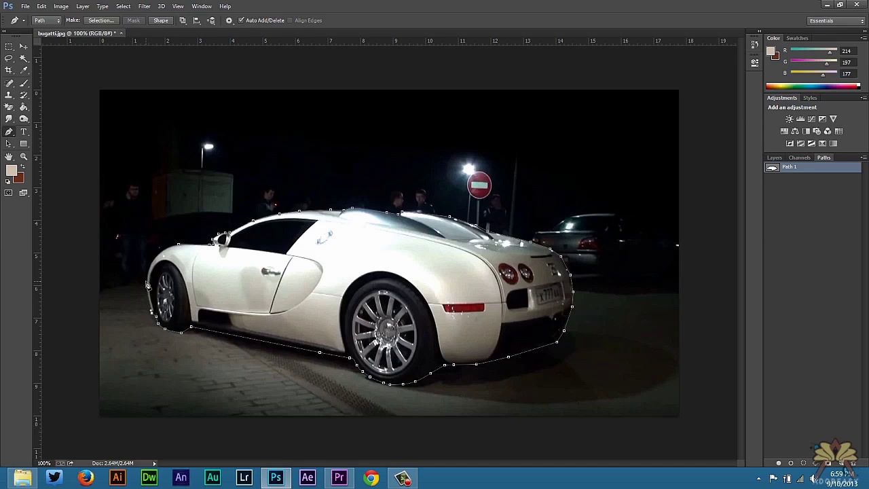
{"action": "left_click", "coordinate": [148, 279]}
{"action": "left_click", "coordinate": [148, 268]}
{"action": "left_click", "coordinate": [159, 256]}
{"action": "left_click", "coordinate": [178, 244]}
{"action": "left_click_drag", "start_coordinate": [817, 167], "coordinate": [803, 462]}
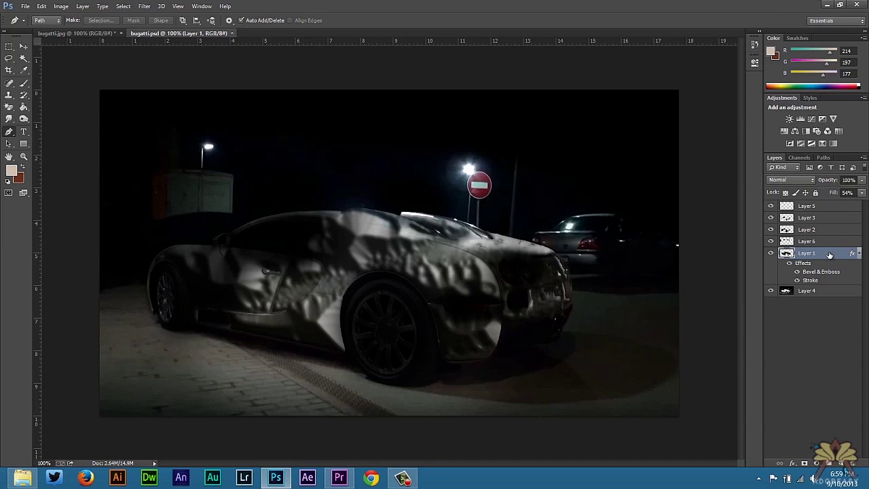
Inspect Layer 1's Bevel & Emboss blending settings, then close them.
{"action": "right_click", "coordinate": [804, 254]}
{"action": "left_click", "coordinate": [588, 63]}
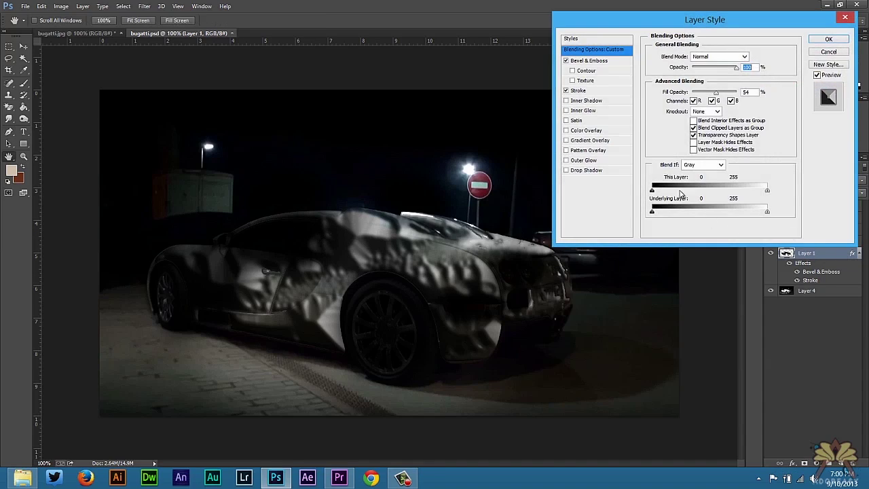
{"action": "left_click", "coordinate": [589, 61]}
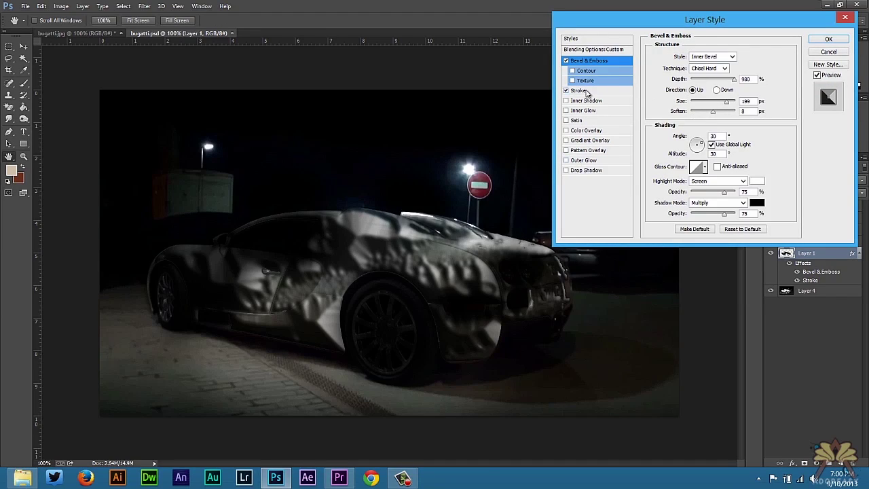
{"action": "left_click", "coordinate": [829, 39]}
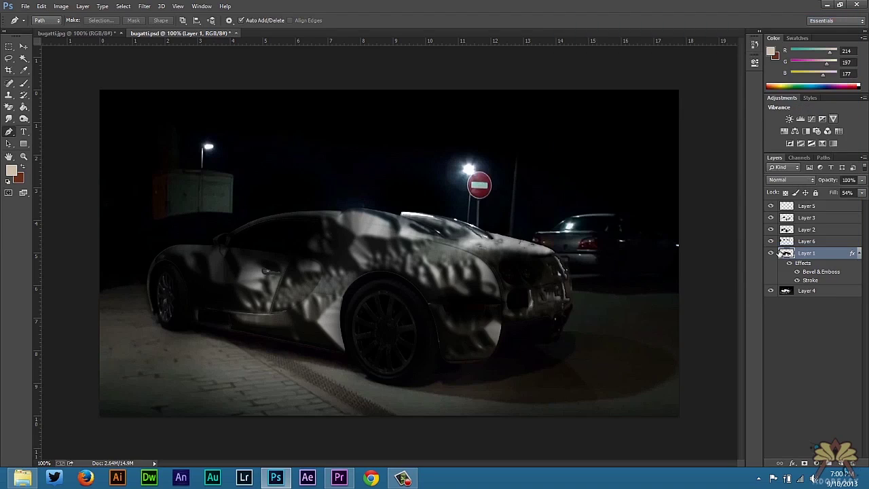
Toggle visibility of Layer 1, Layer 6 and Layer 2 to compare the dented look.
{"action": "left_click", "coordinate": [771, 253]}
{"action": "left_click", "coordinate": [808, 242]}
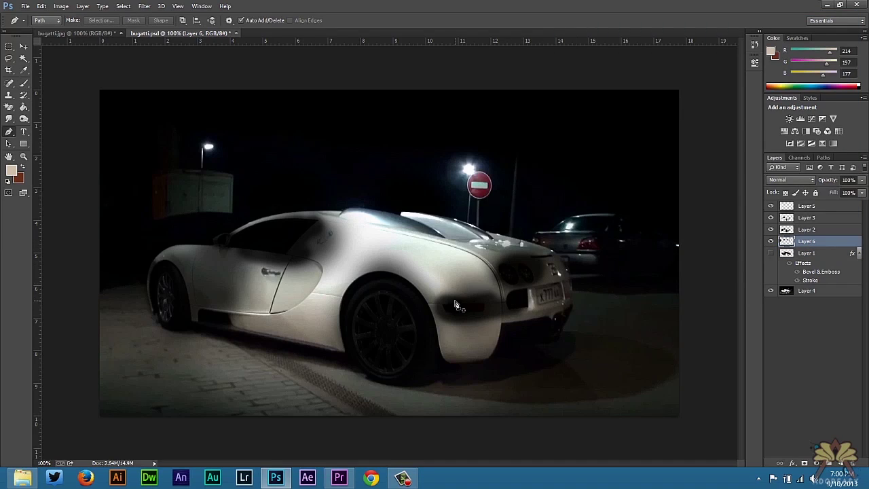
{"action": "left_click", "coordinate": [789, 230]}
{"action": "left_click", "coordinate": [770, 241]}
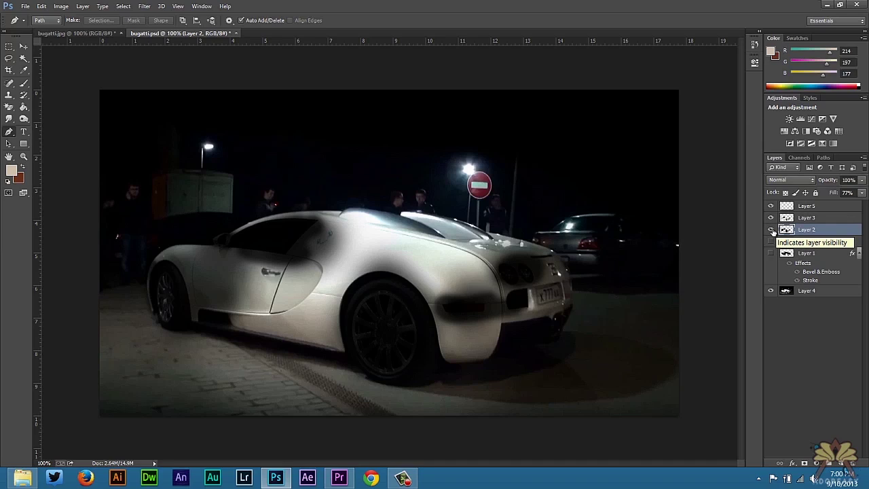
{"action": "left_click", "coordinate": [772, 230]}
{"action": "left_click", "coordinate": [772, 231]}
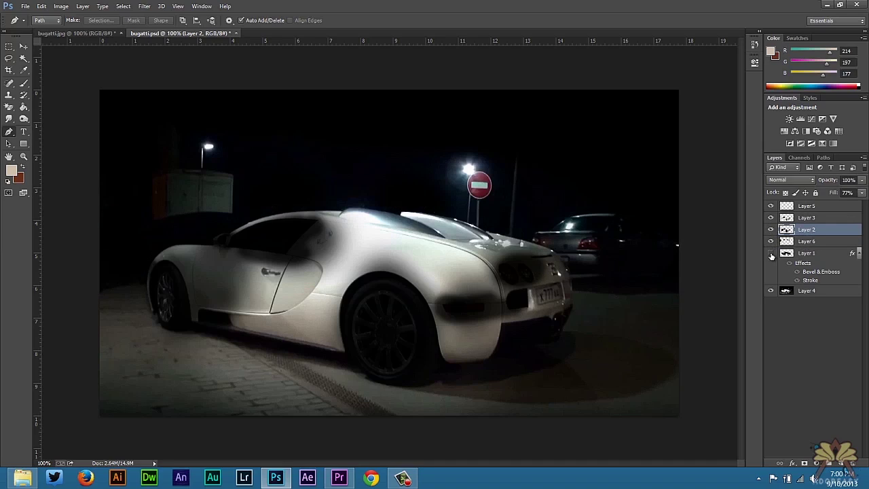
Reopen Layer 1's Bevel & Emboss settings.
{"action": "right_click", "coordinate": [794, 256]}
{"action": "left_click", "coordinate": [599, 64]}
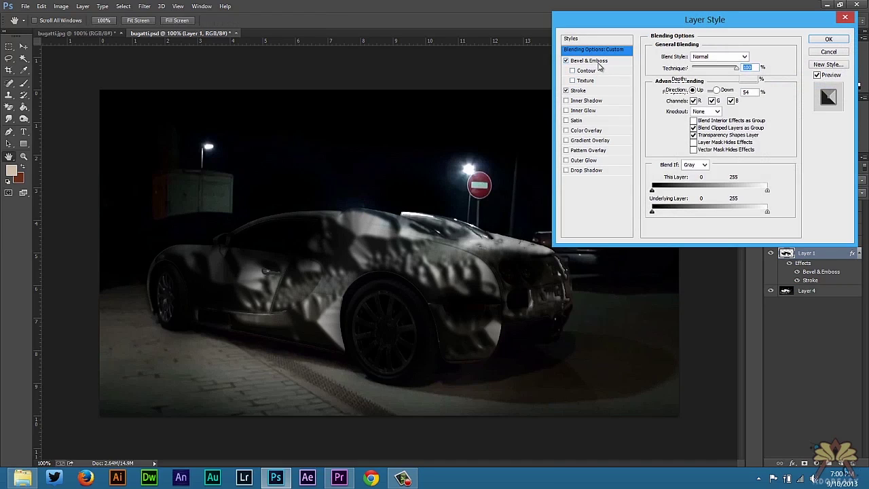
{"action": "left_click", "coordinate": [599, 63]}
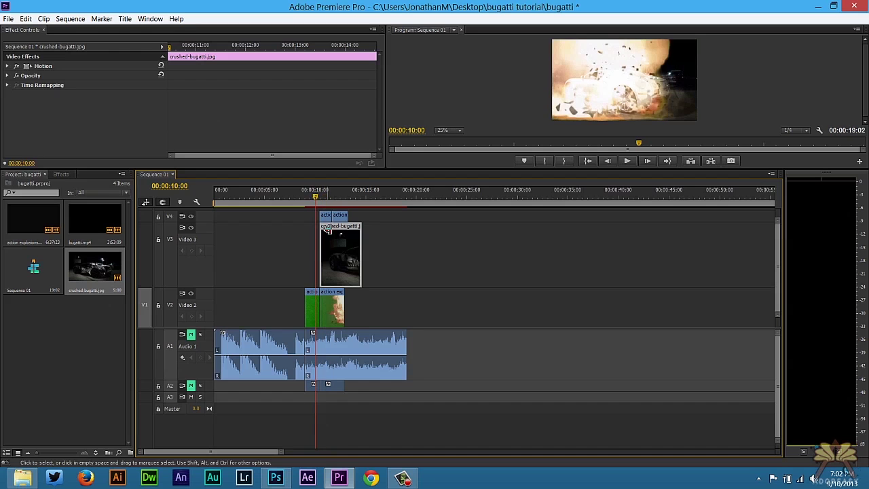
Scrub the explosion, enlarge the Program monitor and timeline, then play and stop on the crushed car.
{"action": "mouse_move", "coordinate": [316, 197]}
{"action": "left_mouse_down"}
{"action": "mouse_move", "coordinate": [333, 205]}
{"action": "mouse_move", "coordinate": [320, 202]}
{"action": "left_mouse_up"}
{"action": "mouse_move", "coordinate": [449, 168]}
{"action": "left_mouse_down"}
{"action": "mouse_move", "coordinate": [442, 211]}
{"action": "mouse_move", "coordinate": [450, 256]}
{"action": "mouse_move", "coordinate": [327, 291]}
{"action": "mouse_move", "coordinate": [300, 288]}
{"action": "mouse_move", "coordinate": [347, 288]}
{"action": "left_mouse_up"}
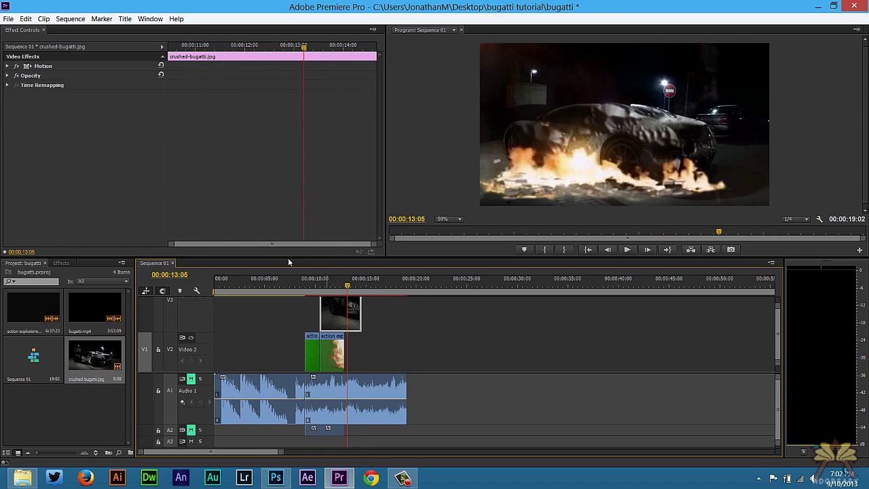
{"action": "left_click_drag", "start_coordinate": [274, 257], "coordinate": [279, 180]}
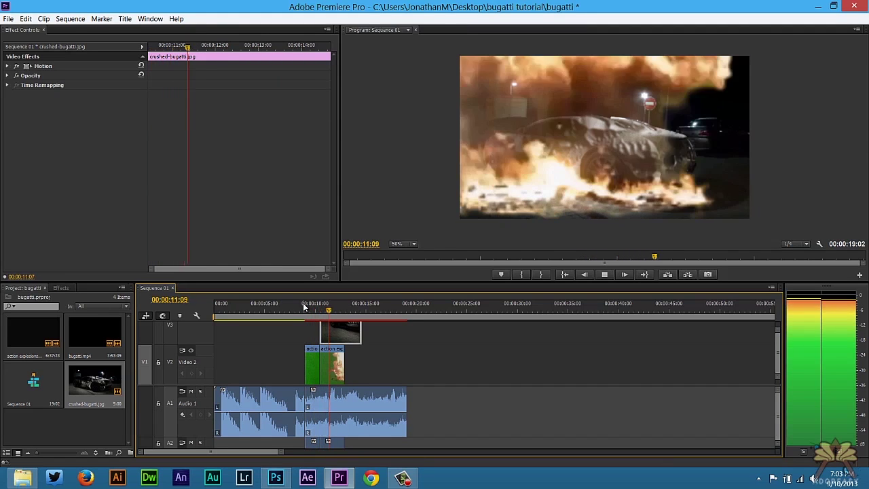
{"action": "key", "text": "space"}
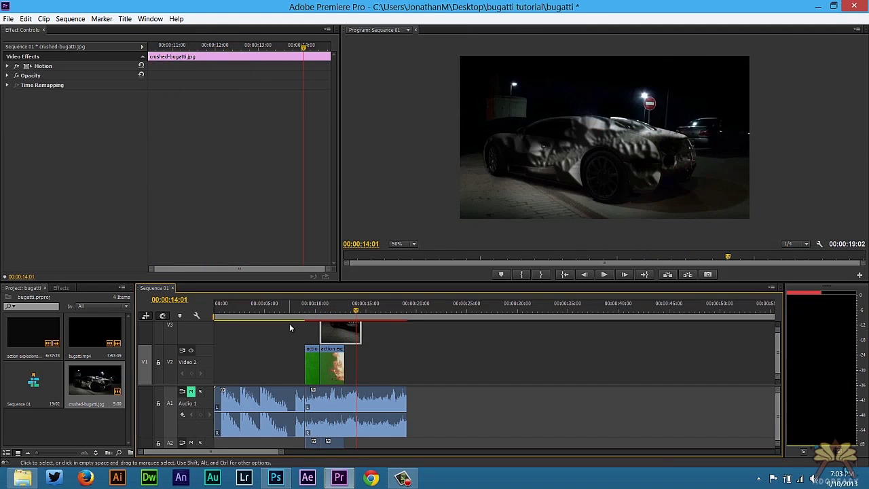